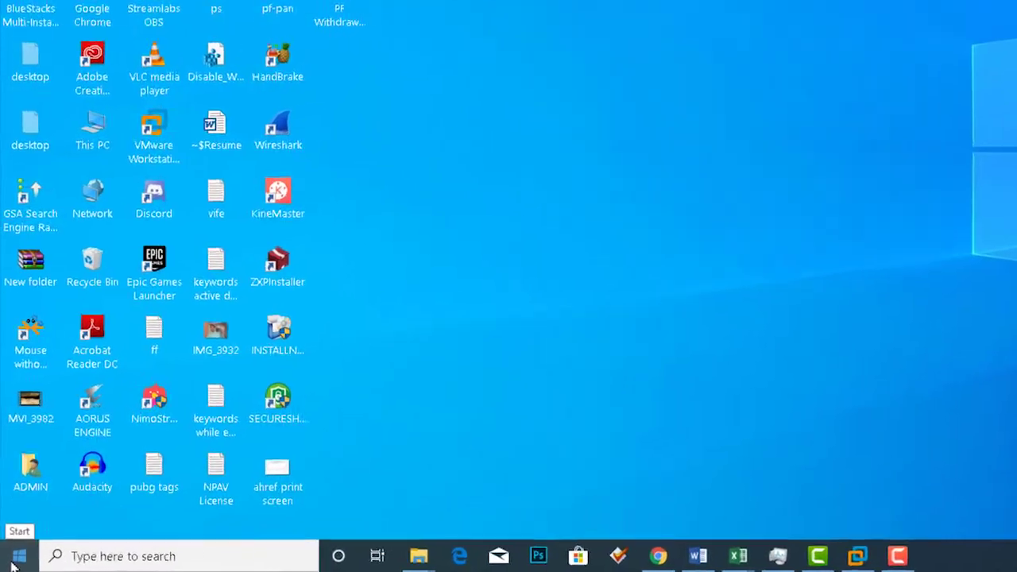
Launch Device Manager from the Start menu and show actions for the NVIDIA GeForce GTX 1650 under Display adapters
right_click(16, 555)
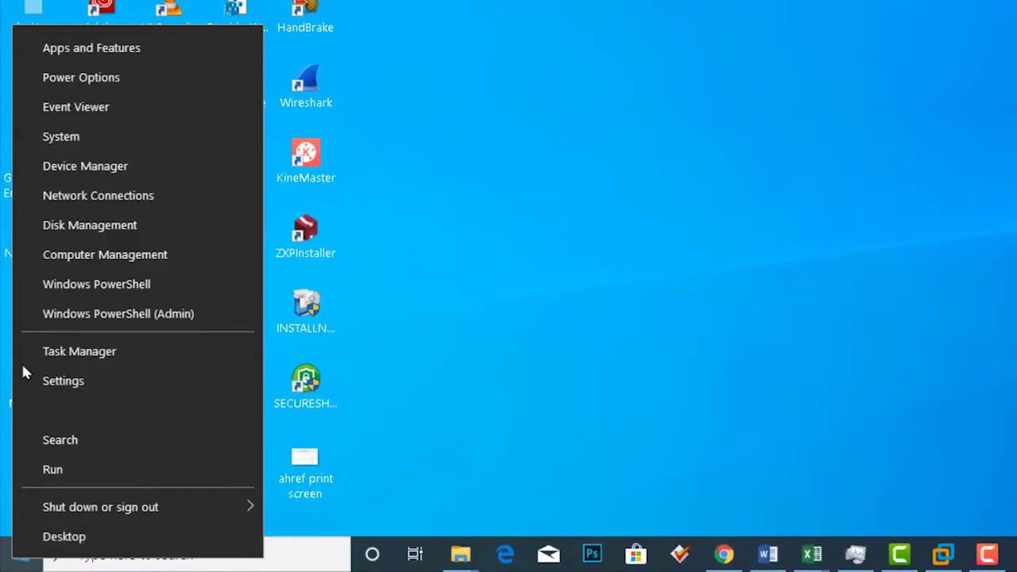
left_click(75, 169)
left_click(420, 30)
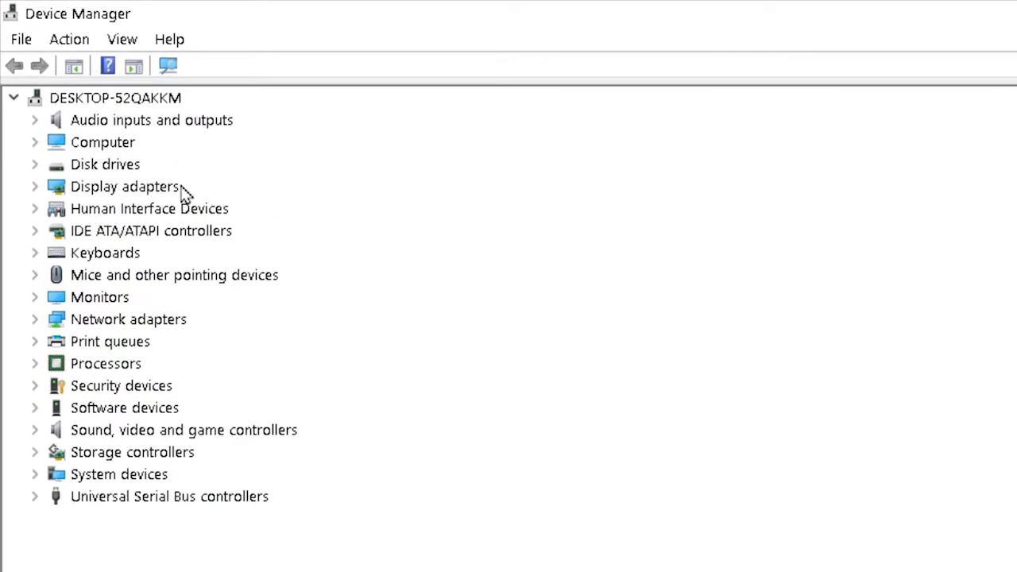
left_click(178, 191)
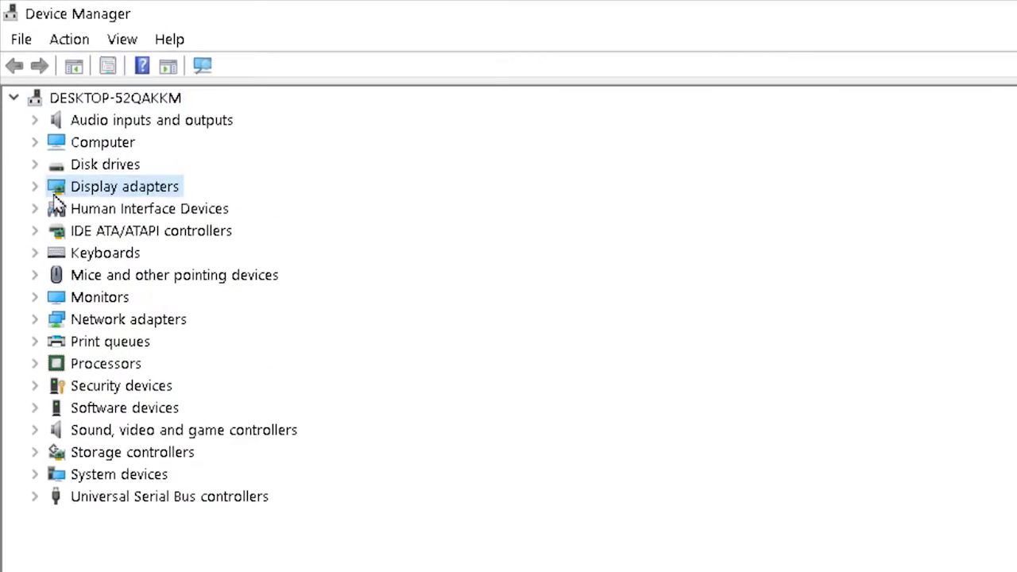
left_click(35, 188)
left_click(165, 209)
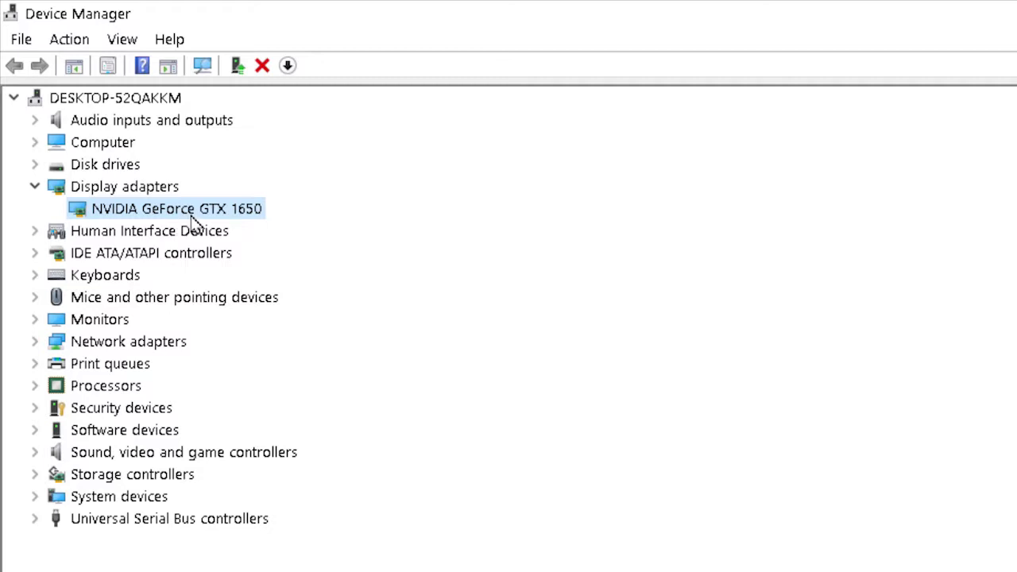
right_click(226, 213)
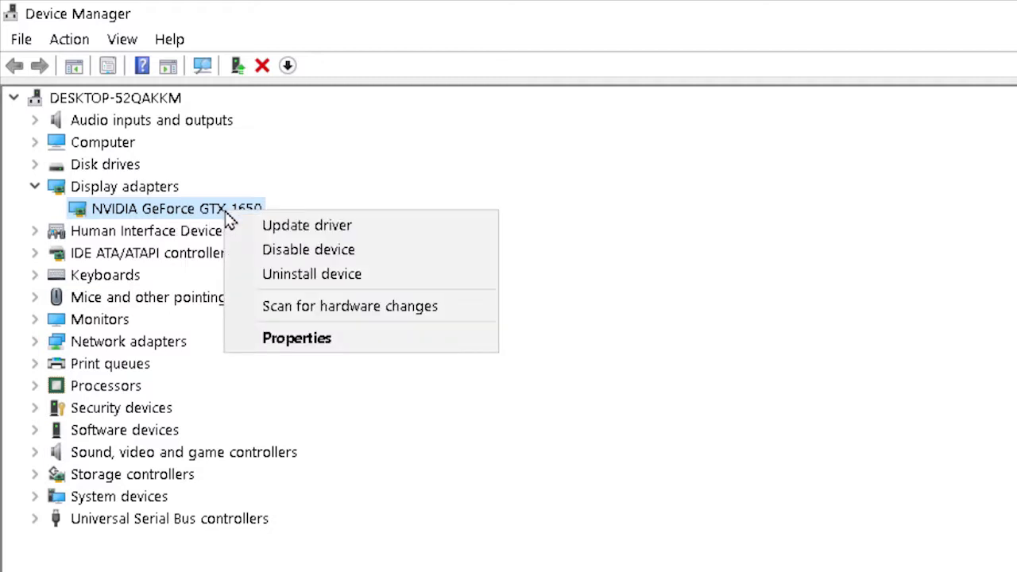
Search automatically for a GTX 1650 driver update; the best driver is already installed
left_click(420, 231)
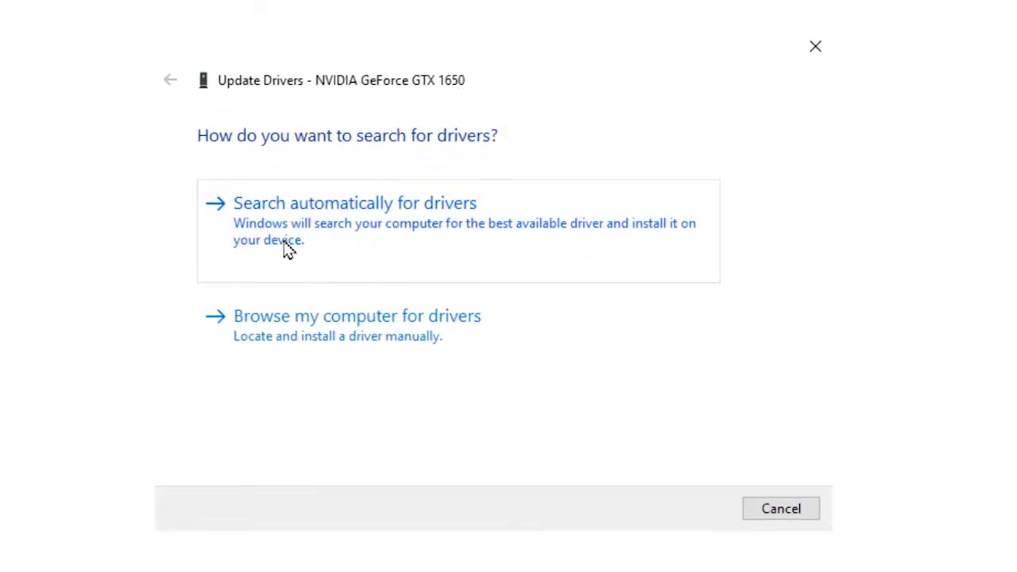
left_click(234, 248)
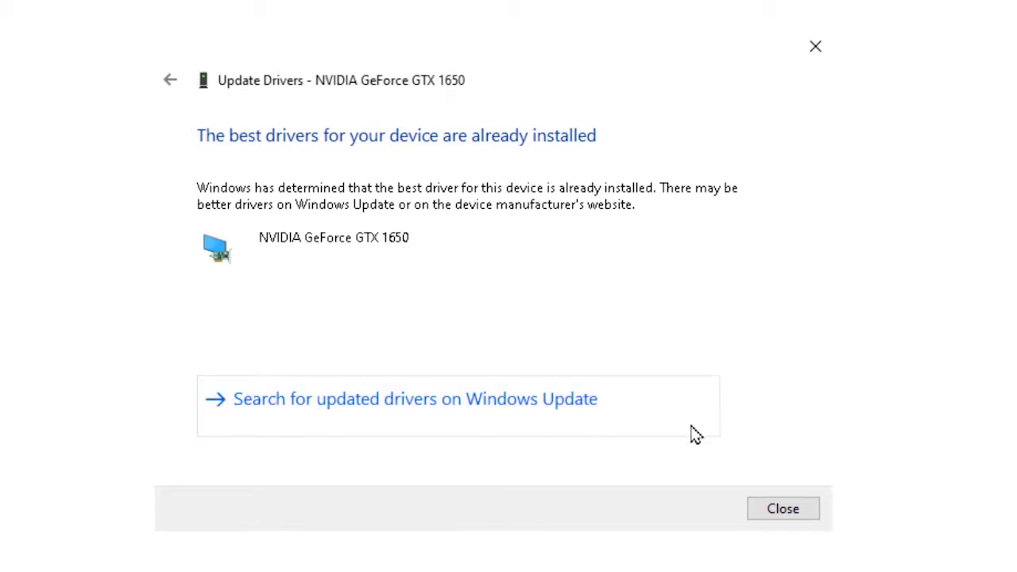
left_click(806, 515)
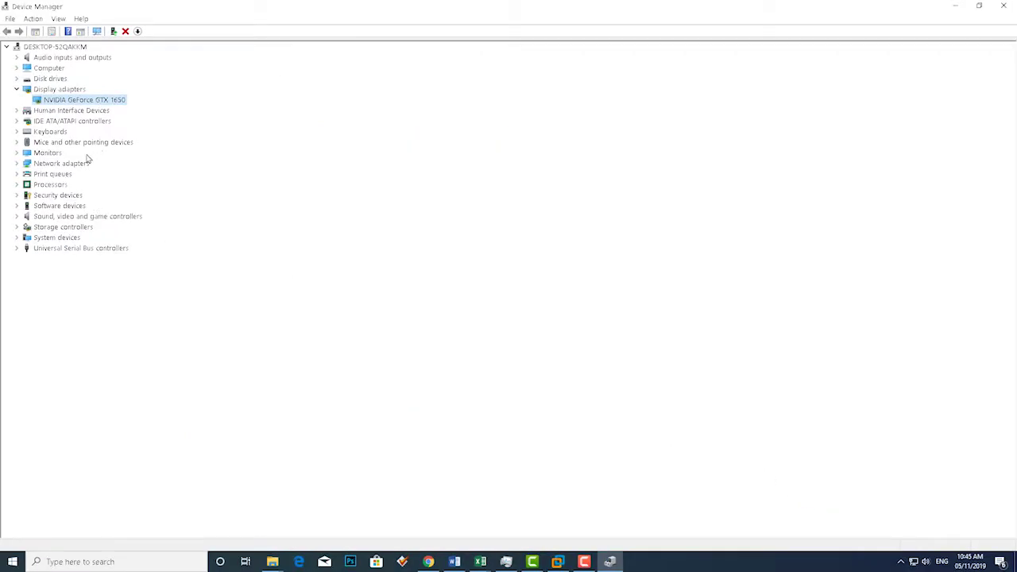
Search automatically for a driver for the VMware Virtual Ethernet Adapter for VMnet1; it is already current
left_click(48, 164)
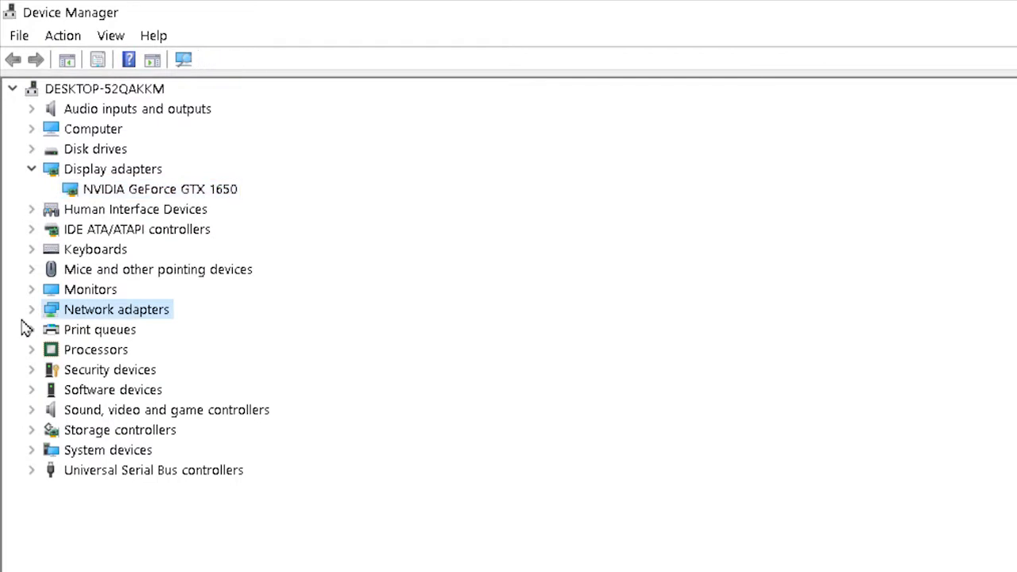
left_click(31, 310)
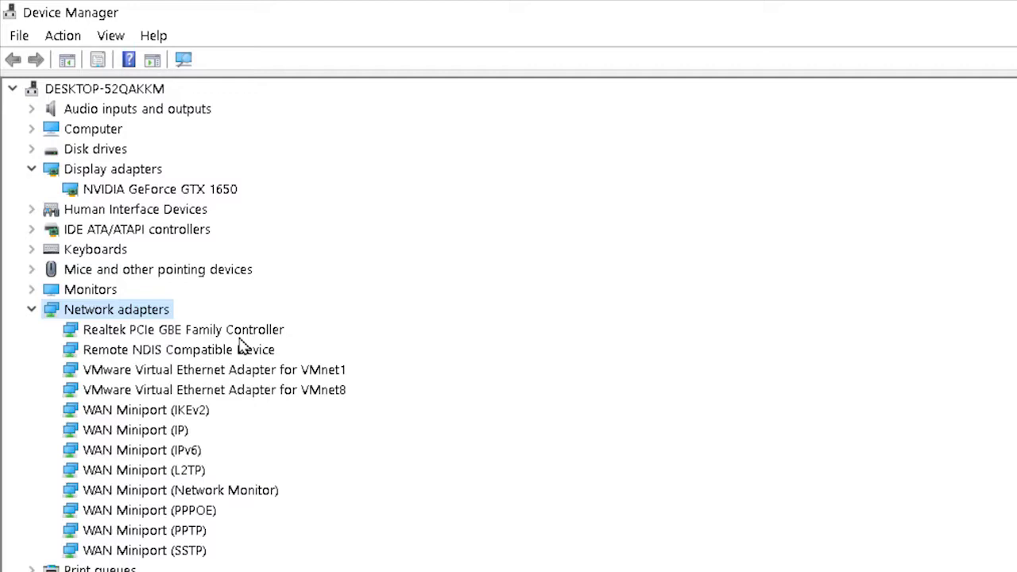
right_click(128, 370)
left_click(190, 383)
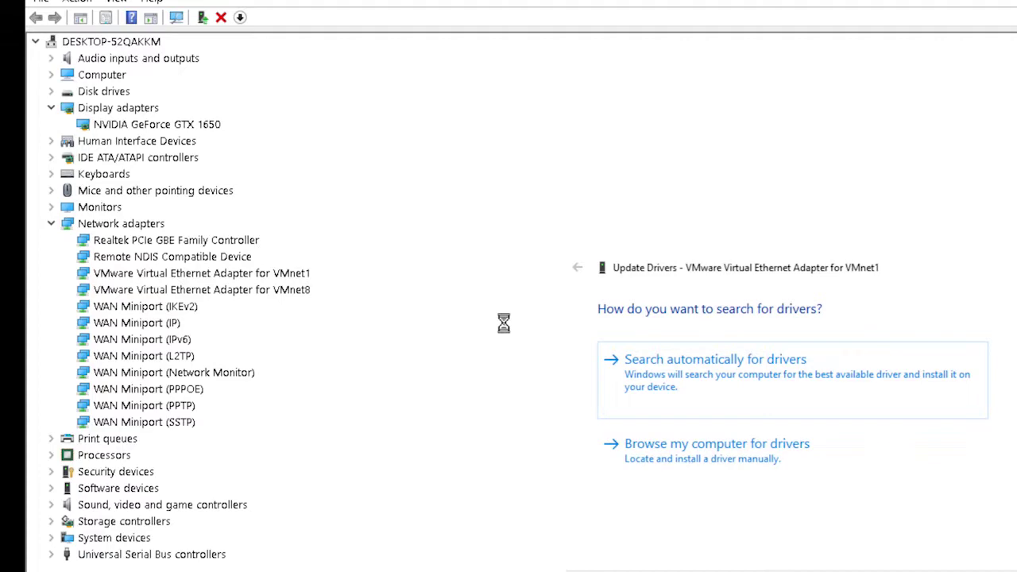
left_click(699, 380)
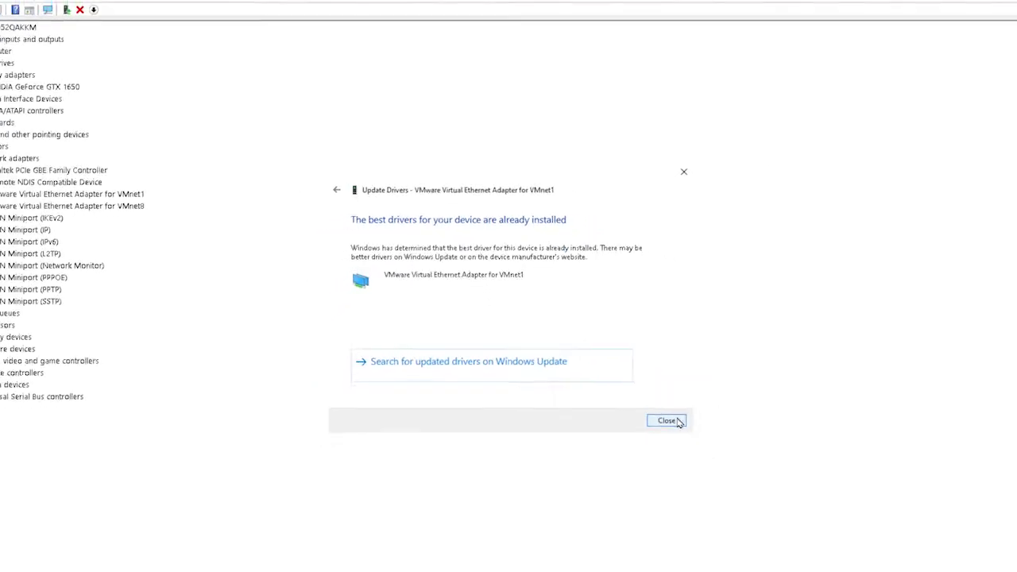
left_click(678, 421)
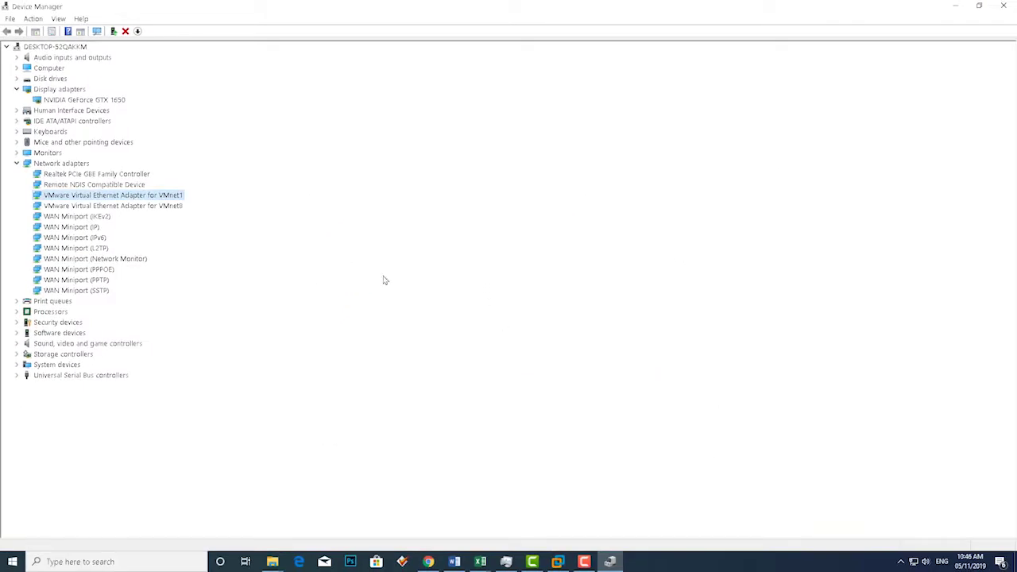
Collapse Network adapters, expand Keyboards, and start Update Driver from the first HID Keyboard Device's Driver tab
left_click(17, 164)
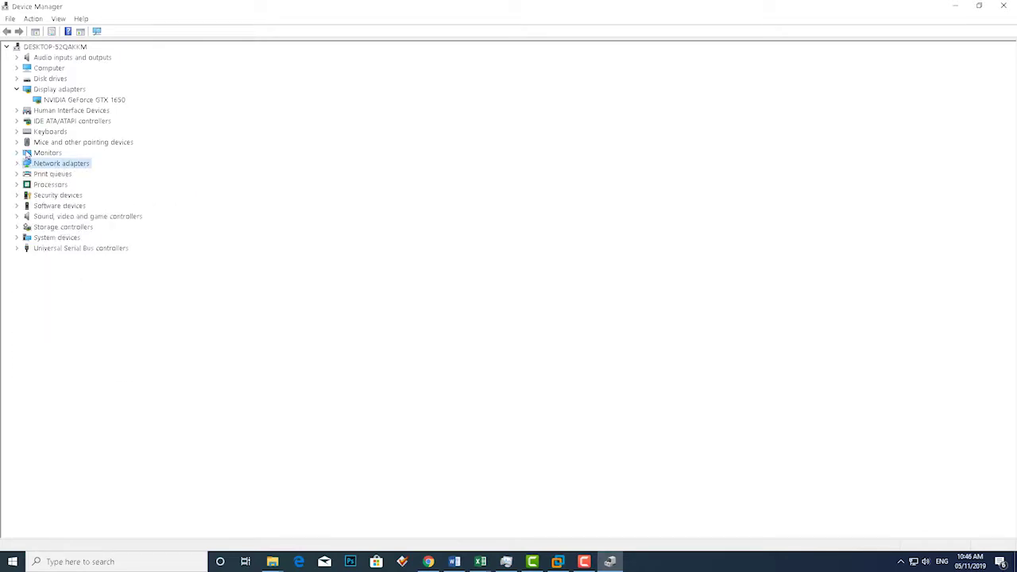
left_click(19, 132)
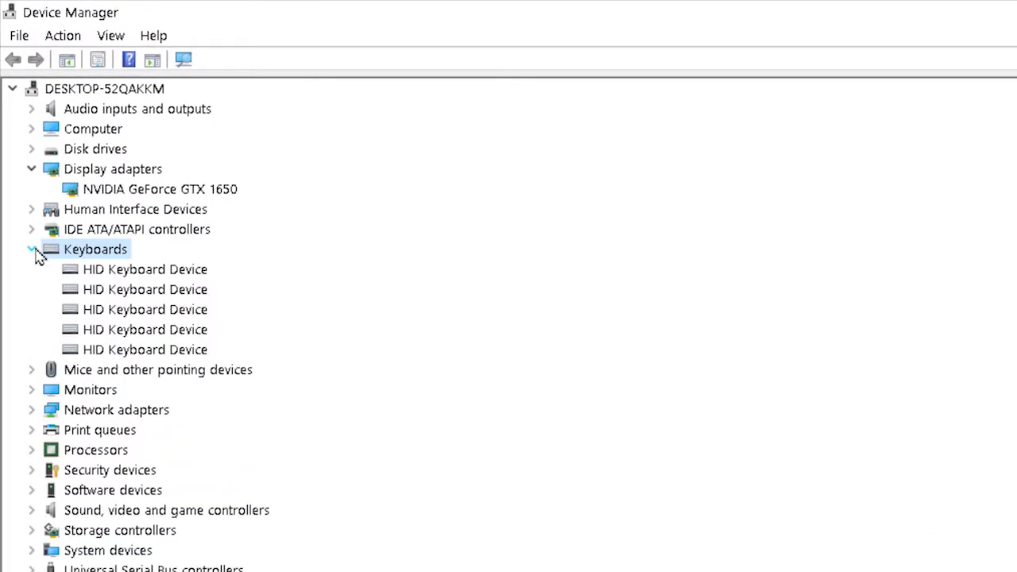
right_click(101, 252)
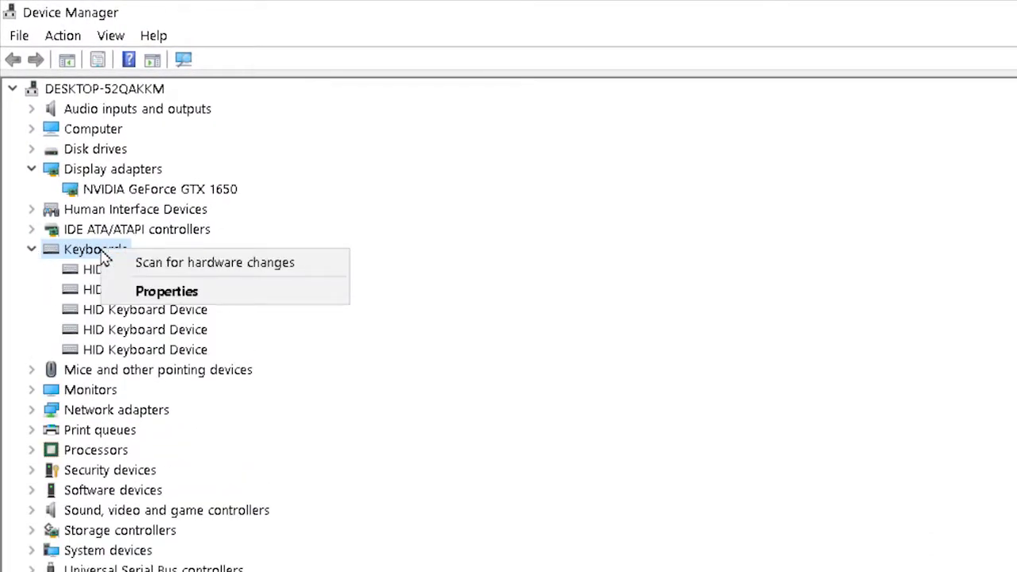
right_click(94, 270)
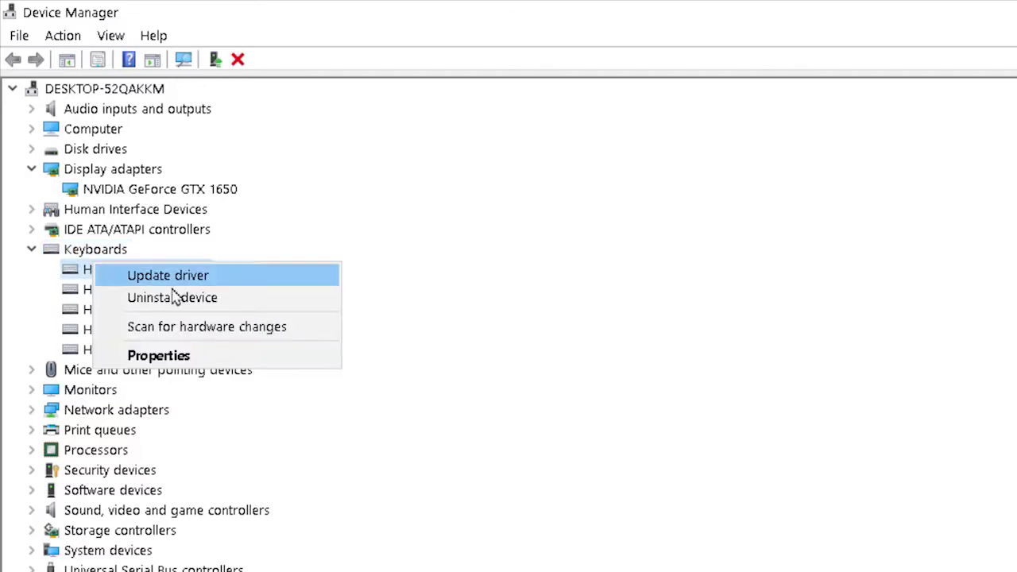
left_click(220, 356)
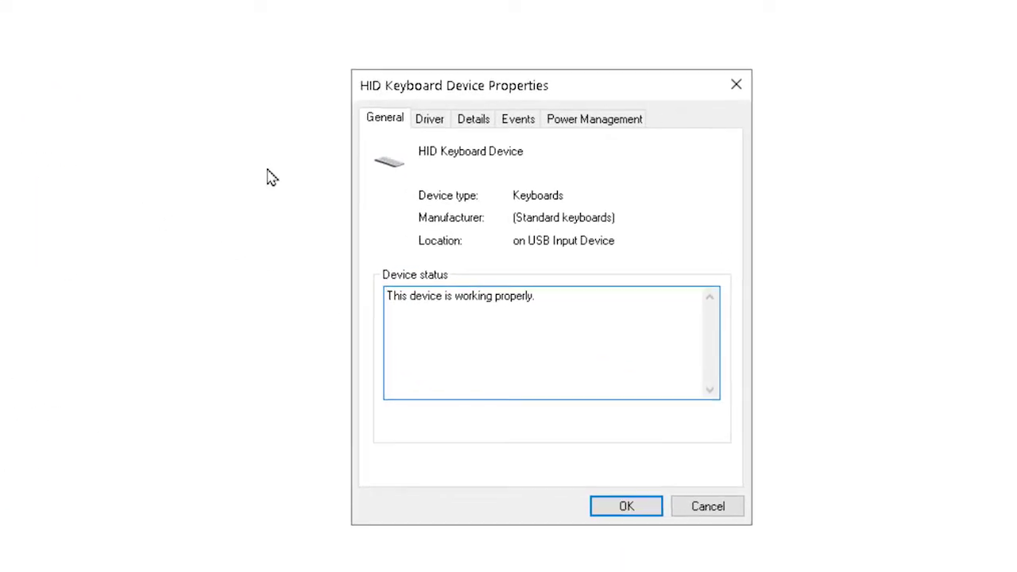
left_click(429, 119)
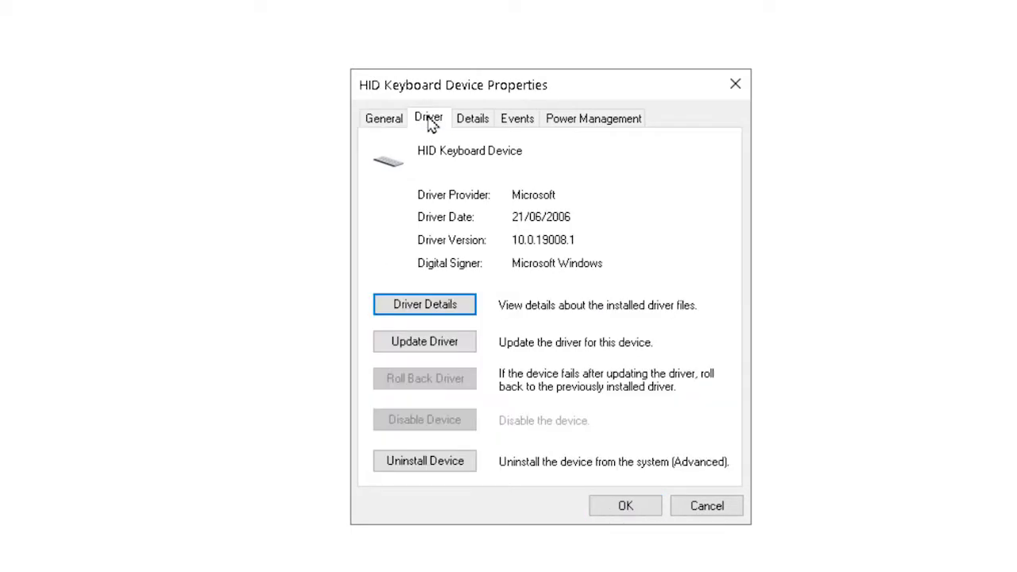
left_click(387, 301)
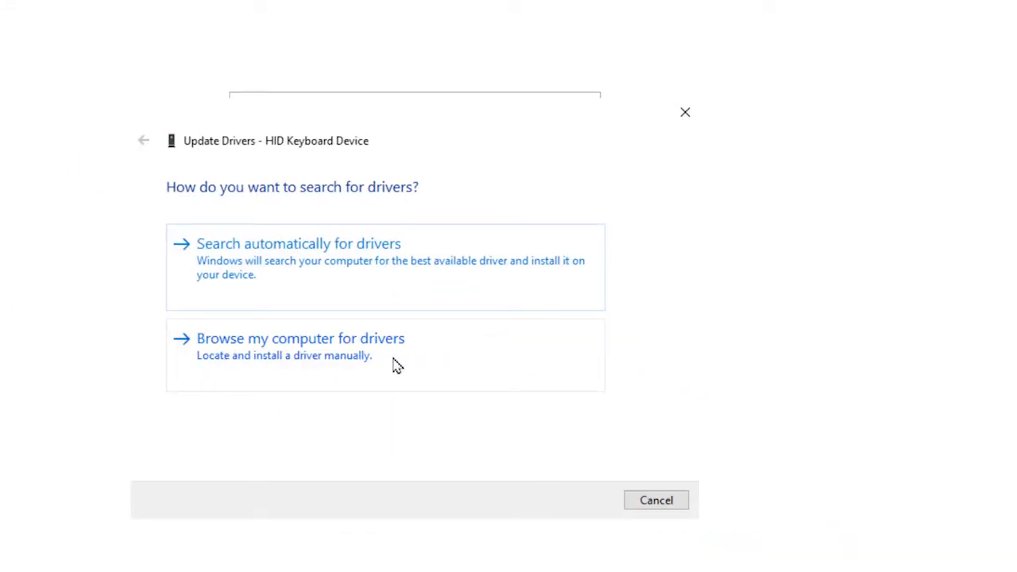
Browse the computer for keyboard drivers, with Documents and its subfolders as the search location
left_click(282, 358)
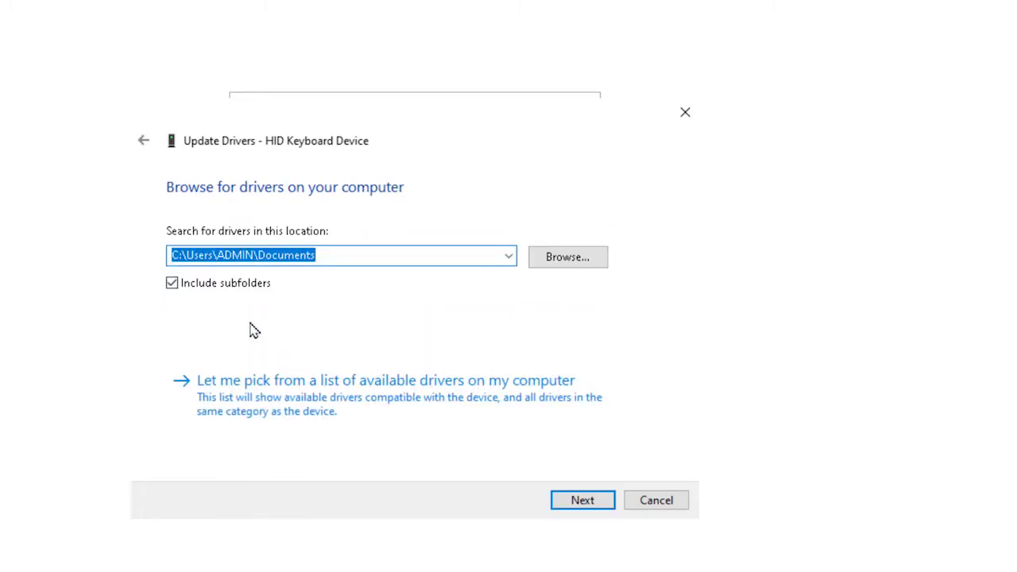
left_click(348, 254)
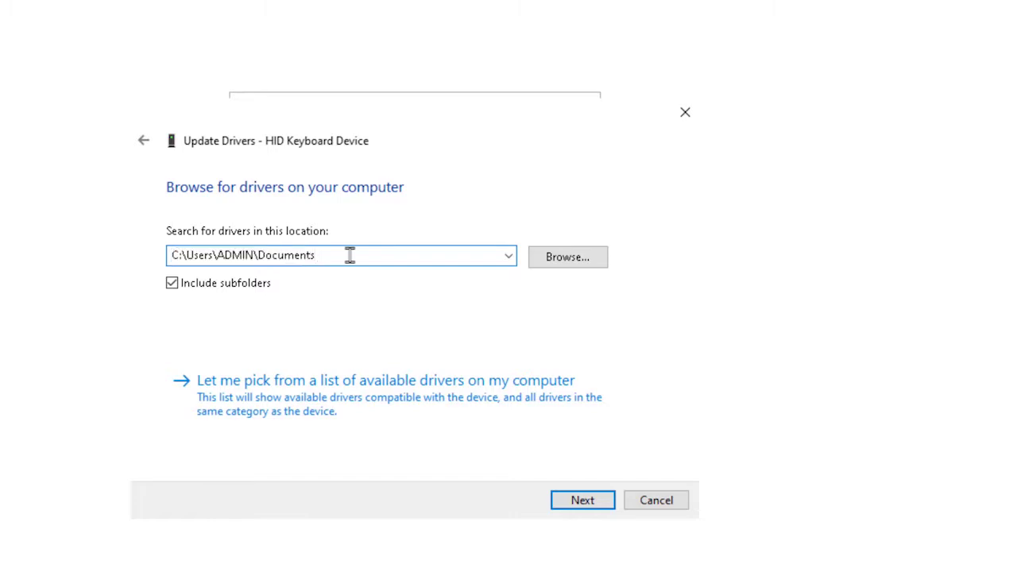
left_click(549, 256)
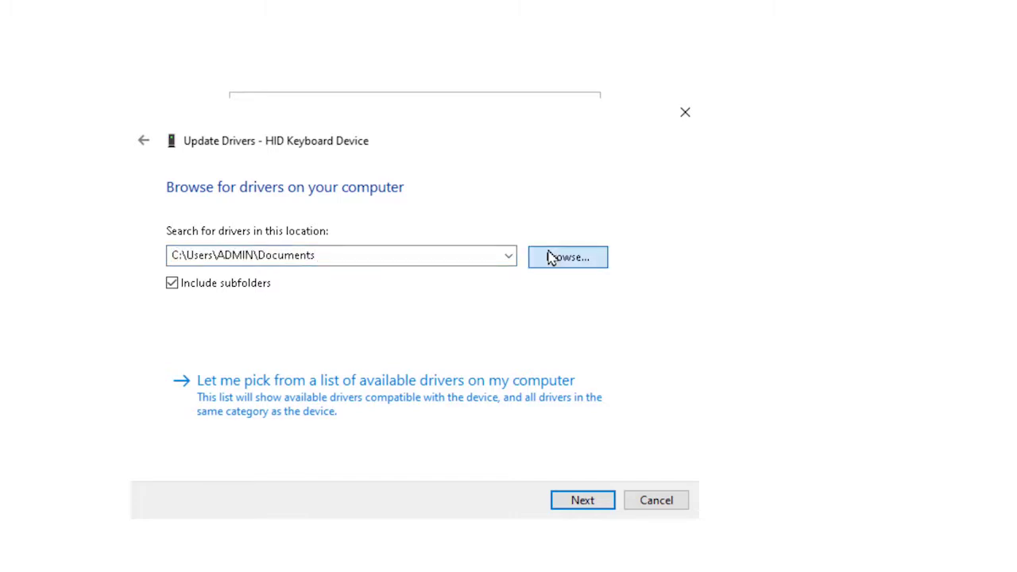
scroll(549, 302, "down", 2)
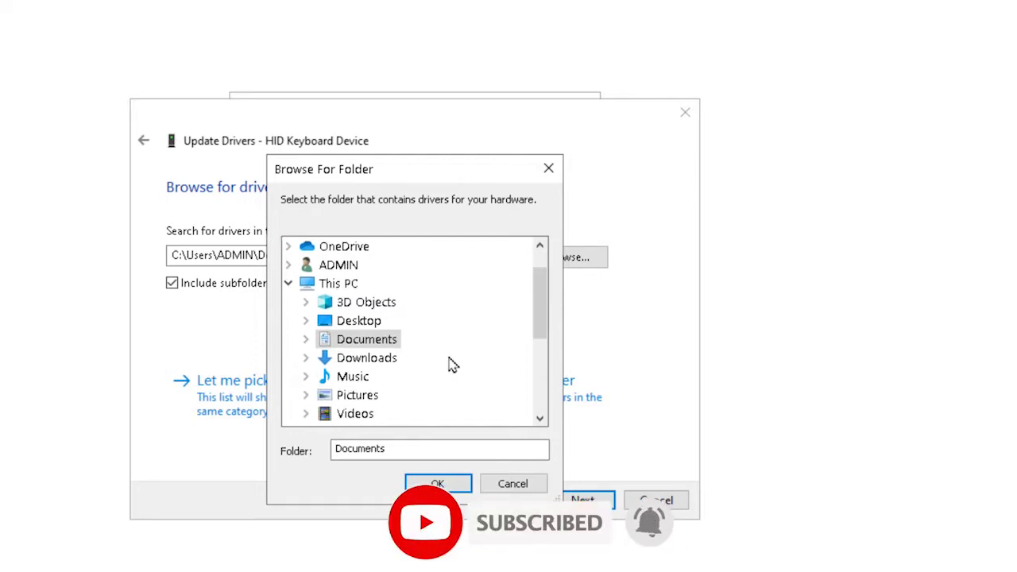
mouse_move(540, 291)
left_mouse_down()
mouse_move(546, 307)
mouse_move(545, 284)
left_mouse_up()
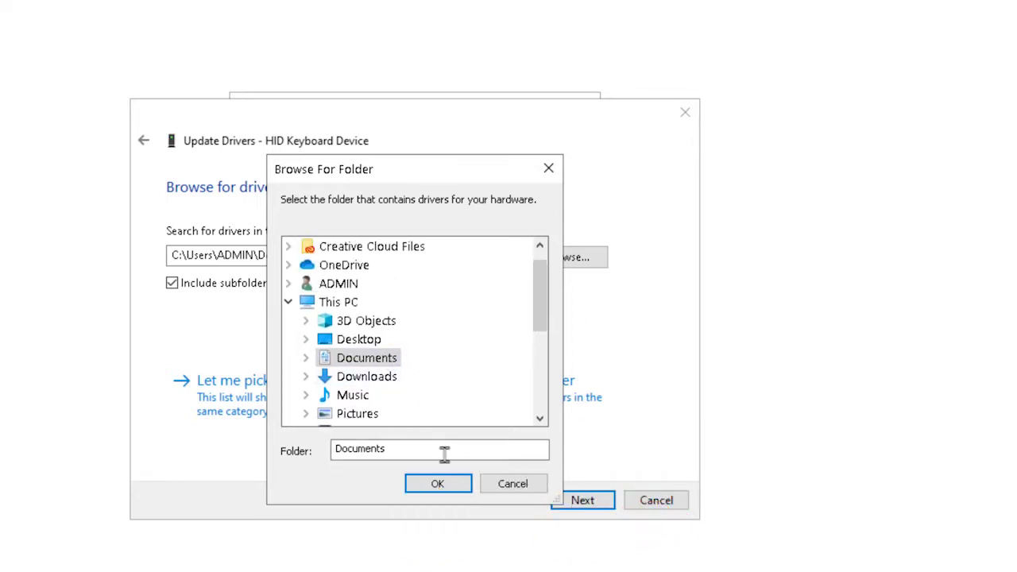
left_click(458, 481)
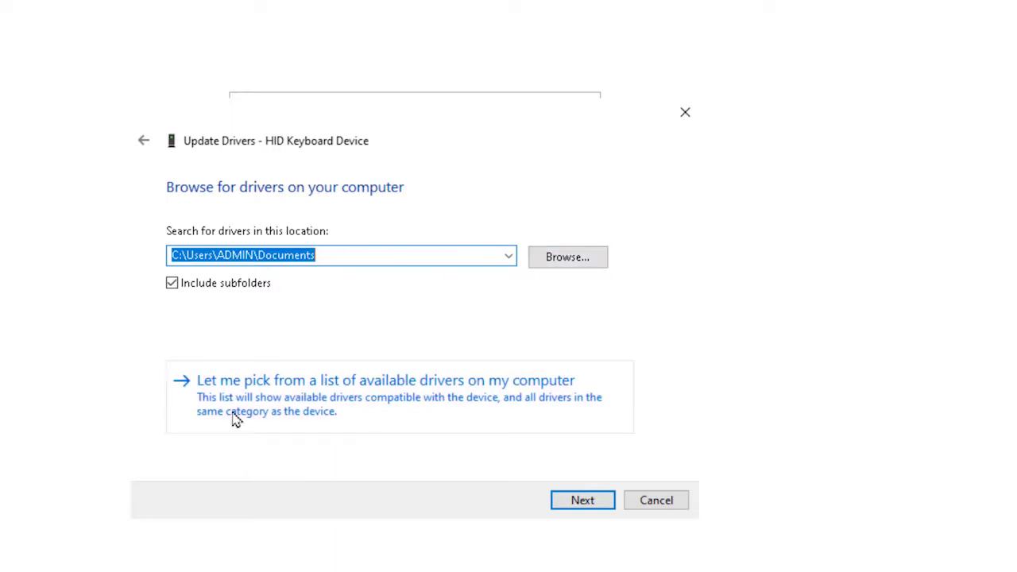
View the list of compatible keyboard drivers, then cancel the wizard and close Properties unchanged
left_click(521, 406)
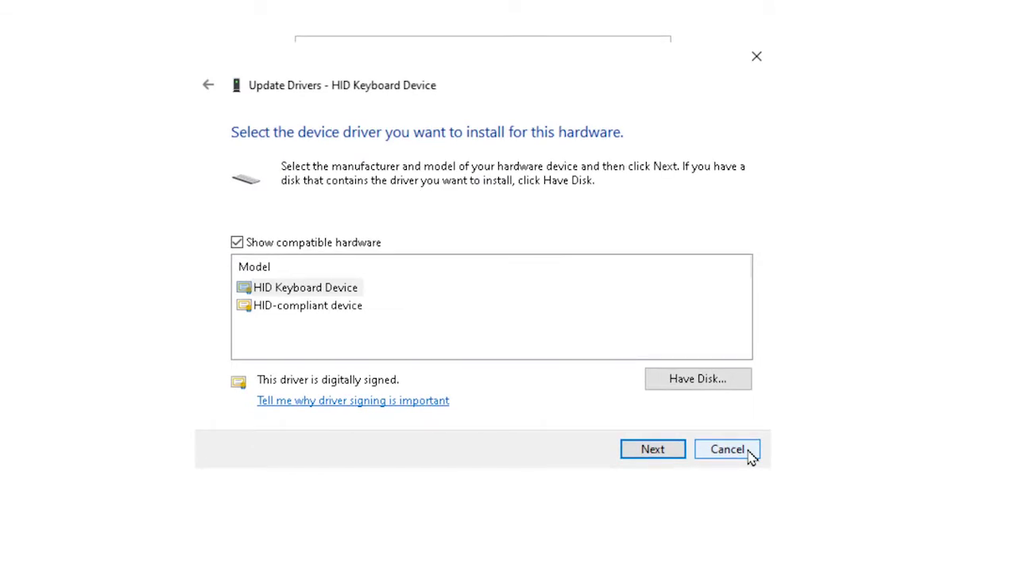
left_click(748, 449)
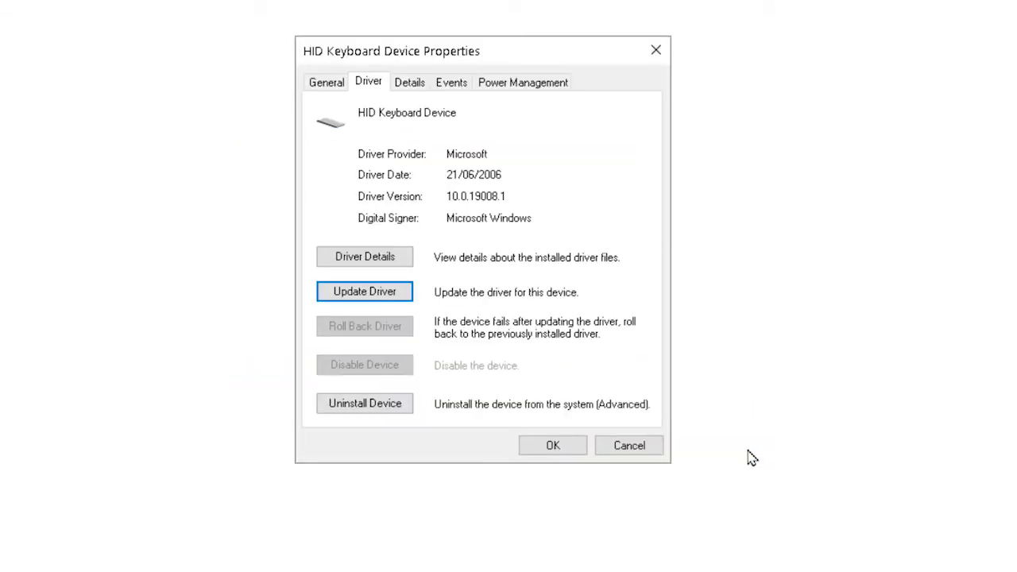
left_click(651, 452)
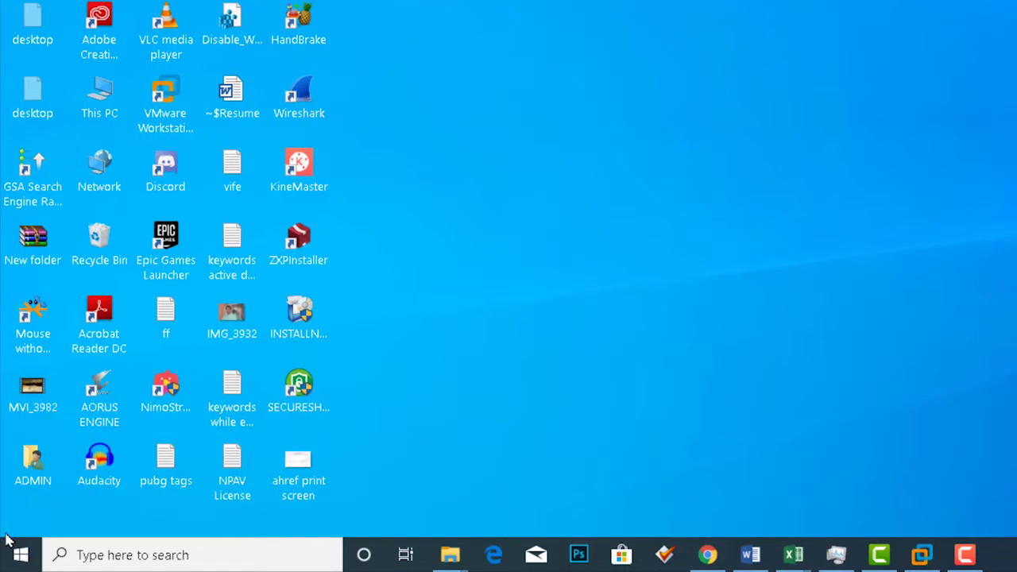
Launch Windows Settings from the Start menu, maximize it, and go to Update & Security
right_click(21, 561)
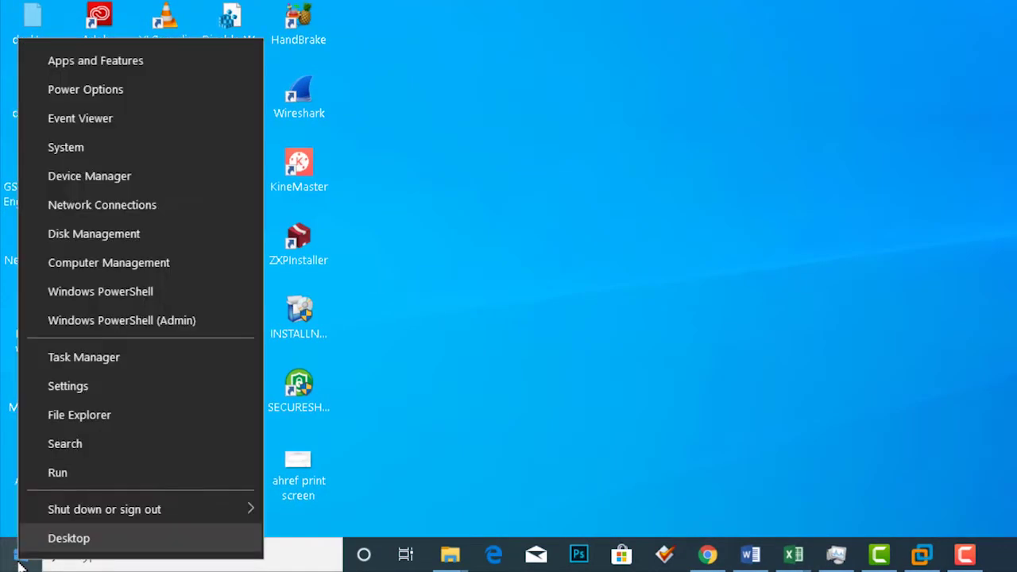
left_click(80, 397)
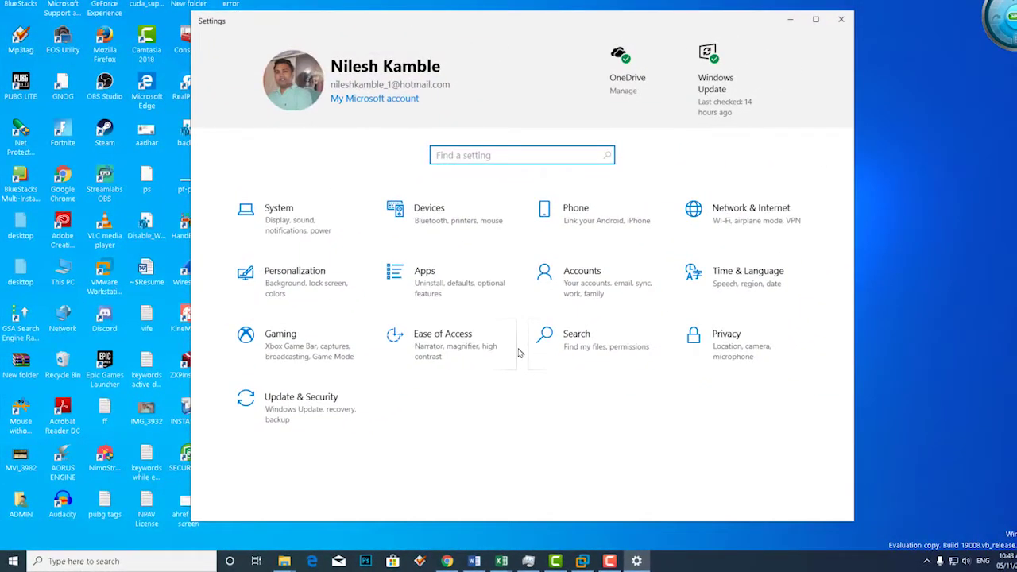
left_click(814, 18)
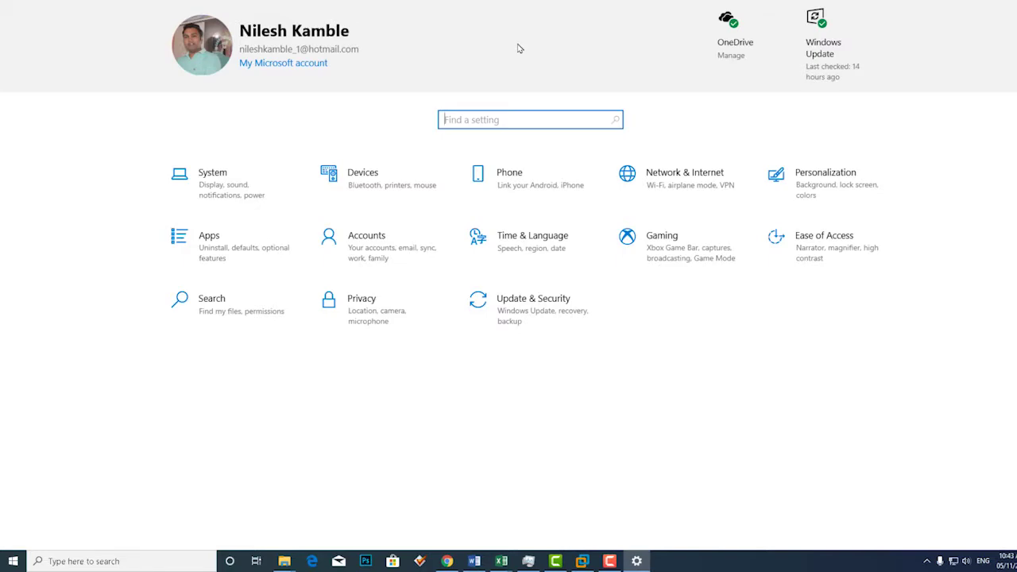
left_click(563, 310)
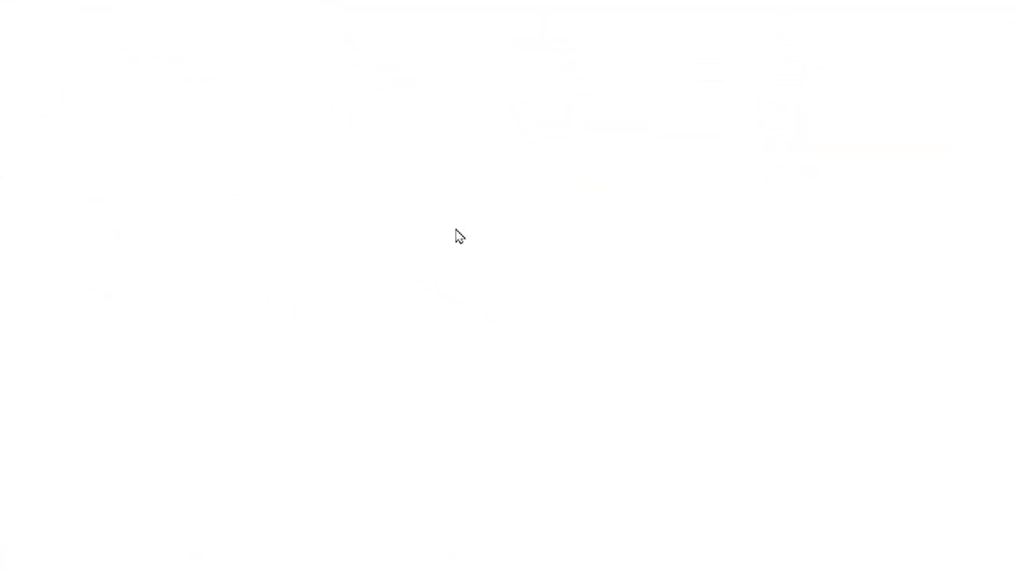